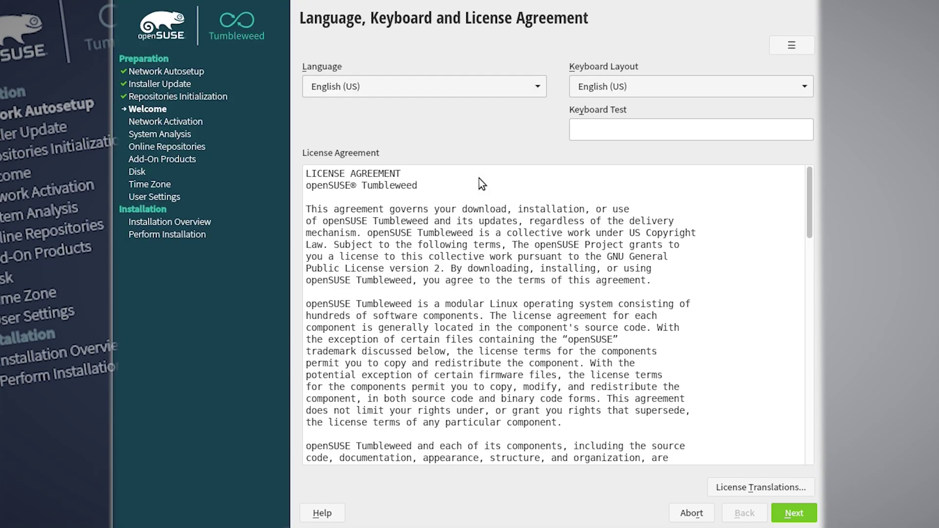
Set the language and keyboard to French, test the keyboard with 'azerty01!', and accept the licence
left_click(538, 86)
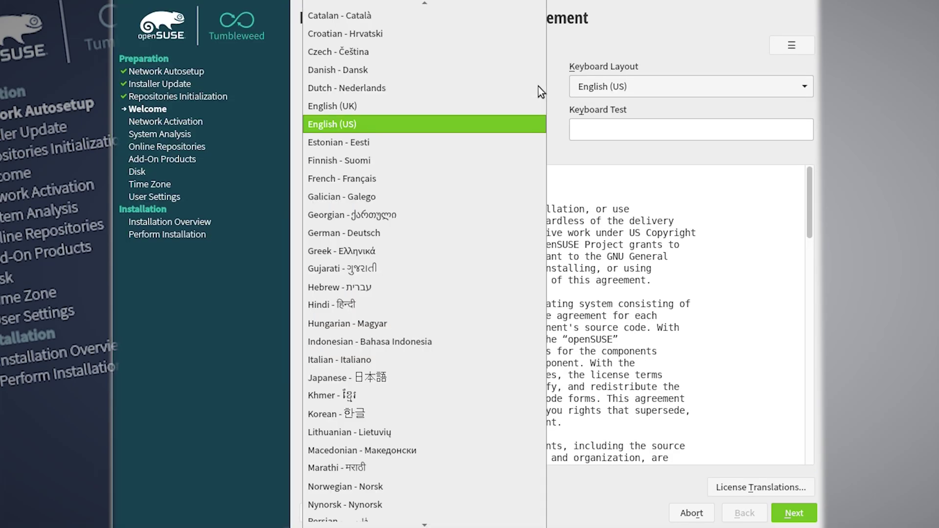
left_click(395, 177)
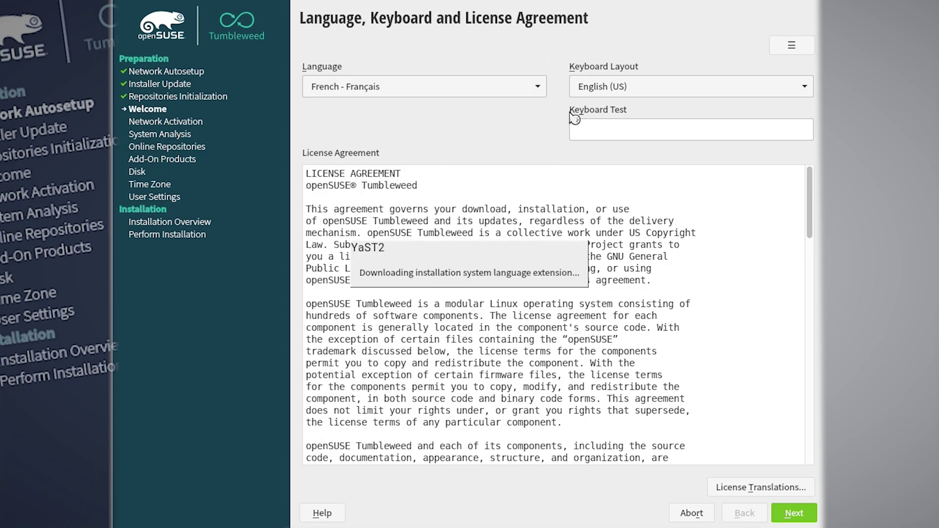
left_click(634, 136)
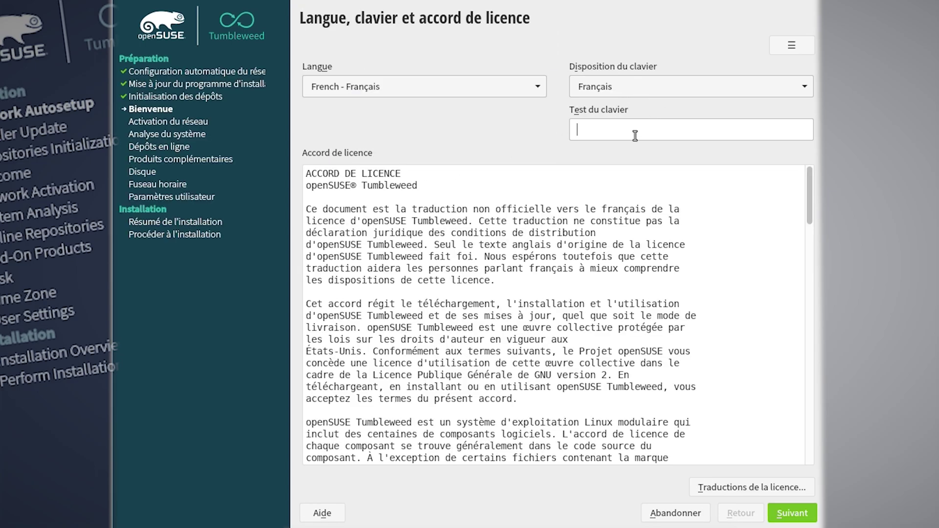
type("azerty01!")
left_click(814, 515)
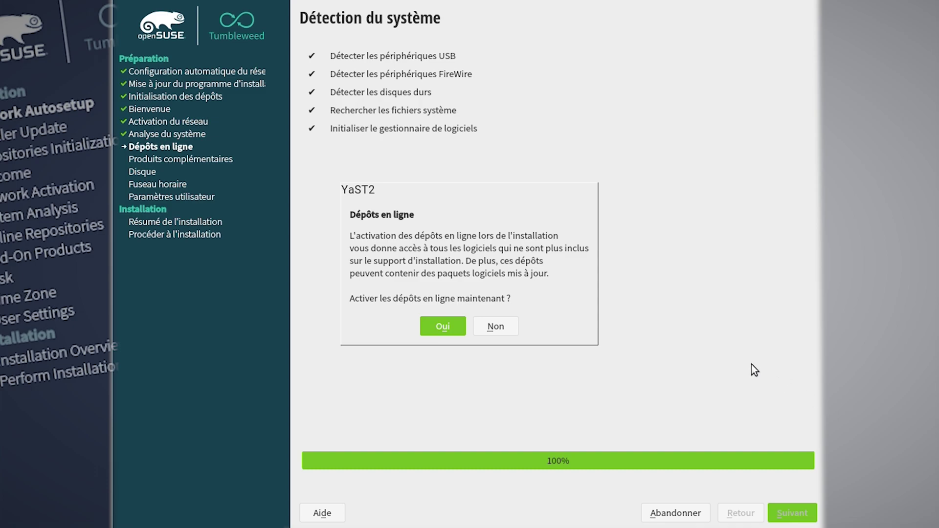
Activate the default NON-OSS, OSS and update repositories and choose the Xfce desktop role
left_click(439, 327)
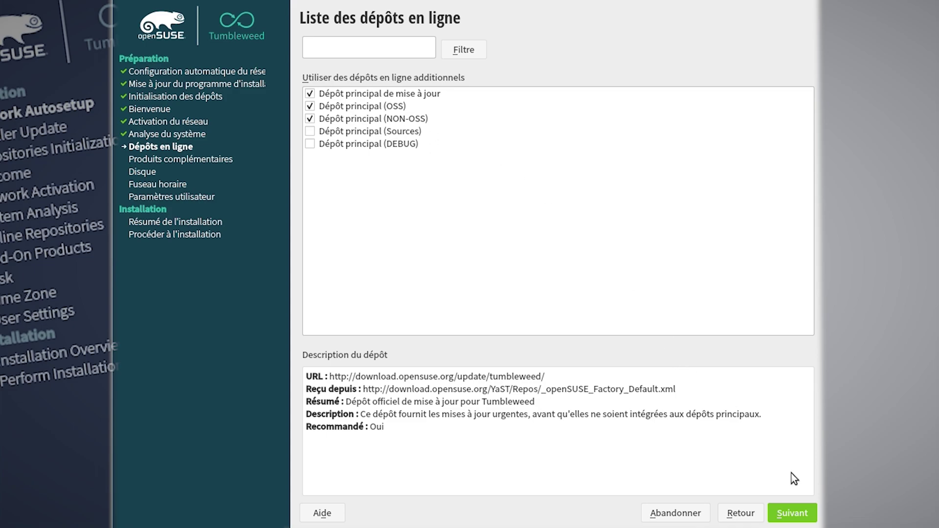
left_click(800, 512)
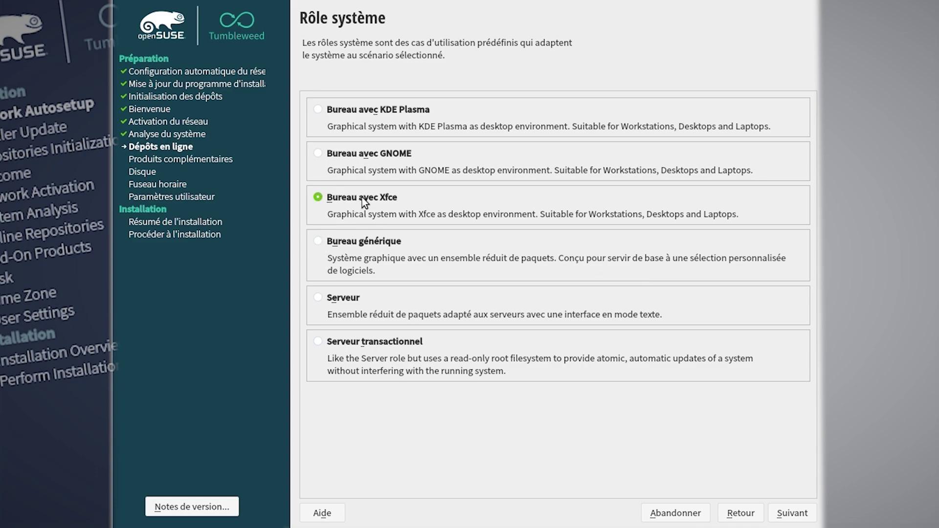
left_click(798, 515)
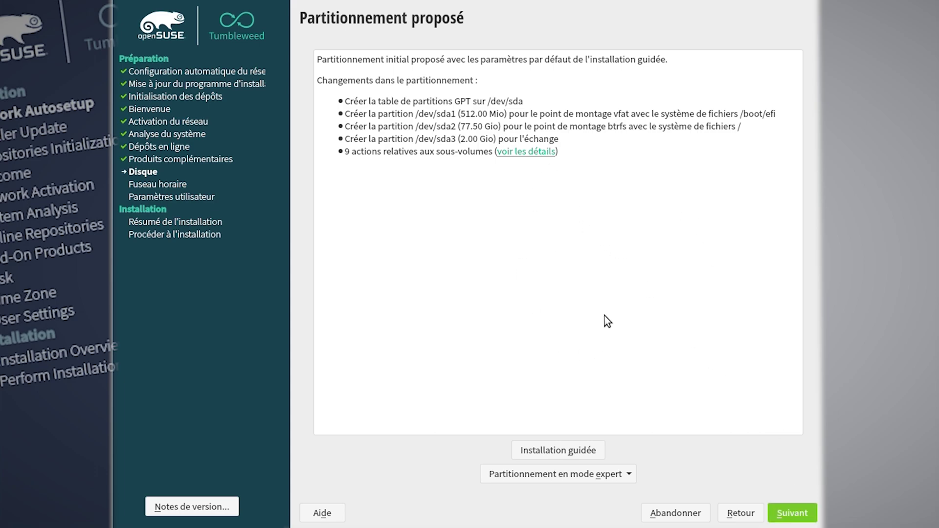
Choose guided partitioning with LVM enabled and disk encryption turned off
left_click(560, 475)
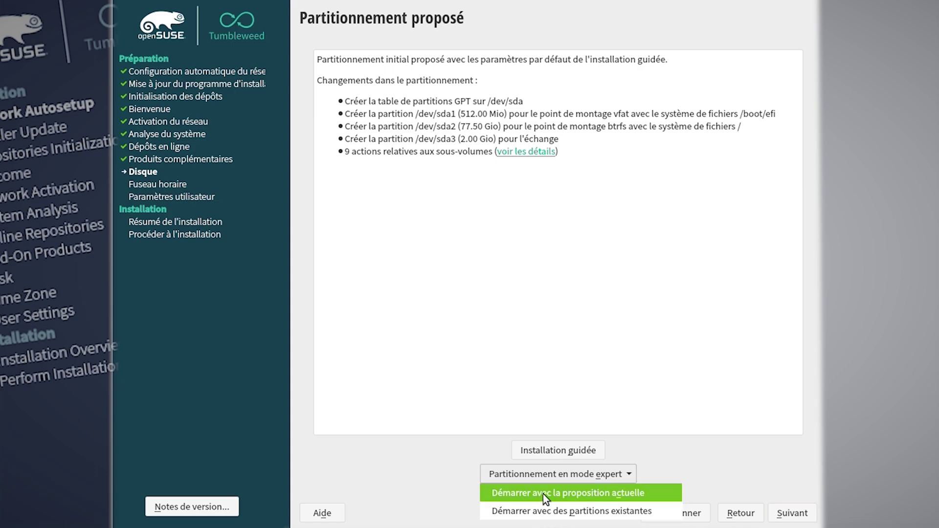
left_click(652, 453)
left_click(574, 451)
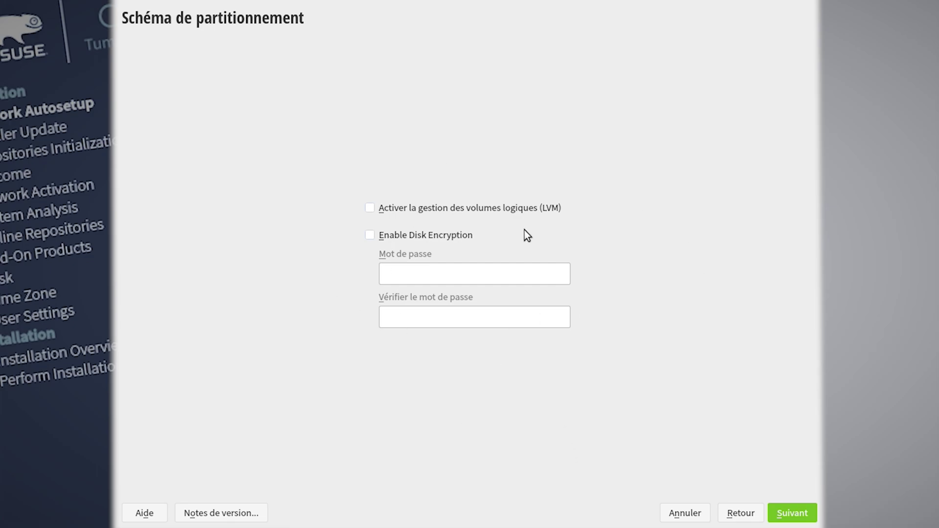
left_click(438, 209)
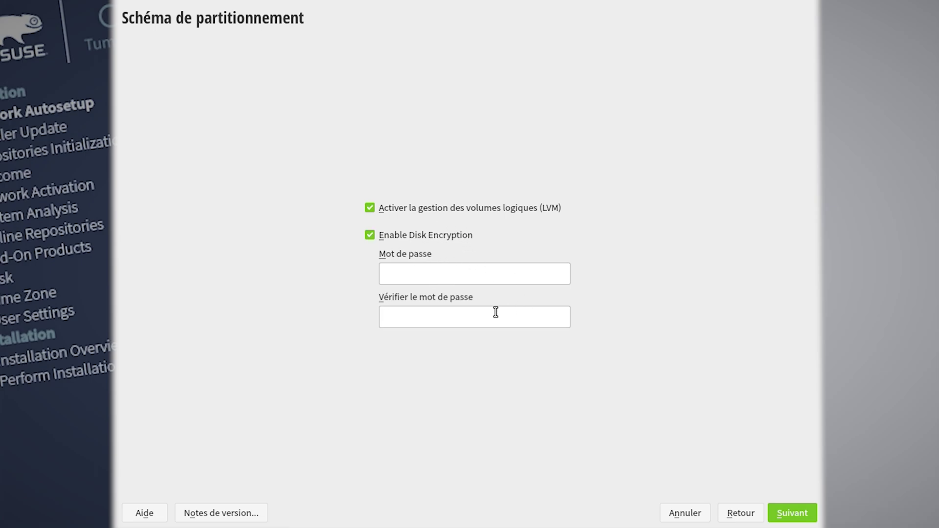
left_click(370, 235)
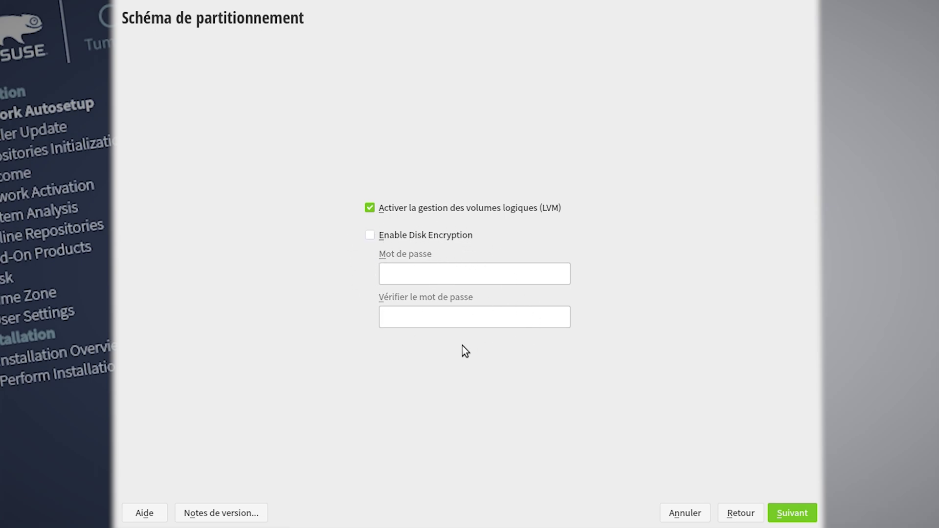
left_click(795, 515)
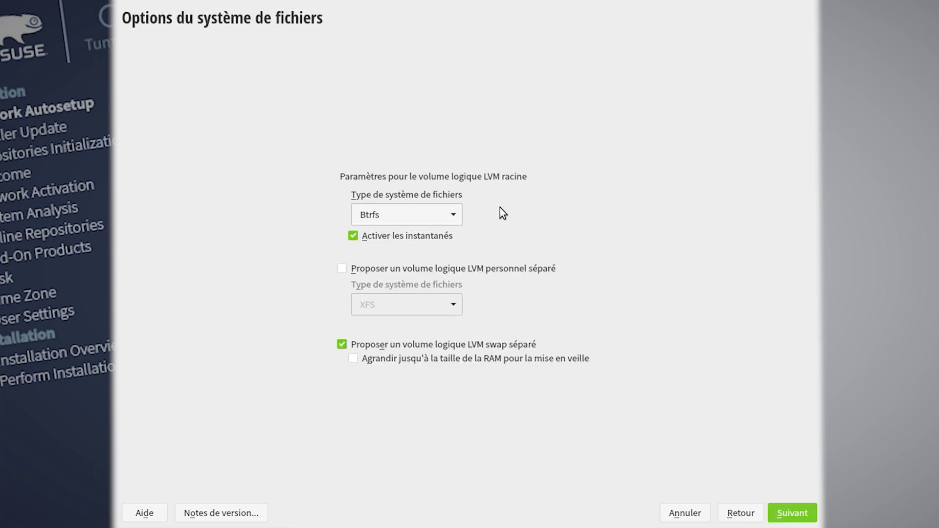
Keep Btrfs for root, add a separate Ext4 home volume, and grow swap to RAM size
left_click(440, 214)
left_click(596, 234)
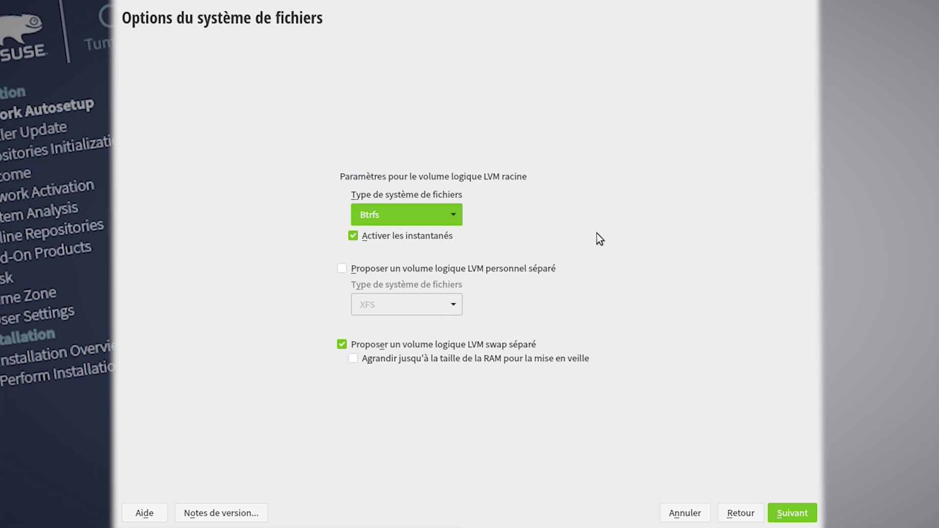
left_click(400, 268)
left_click(445, 305)
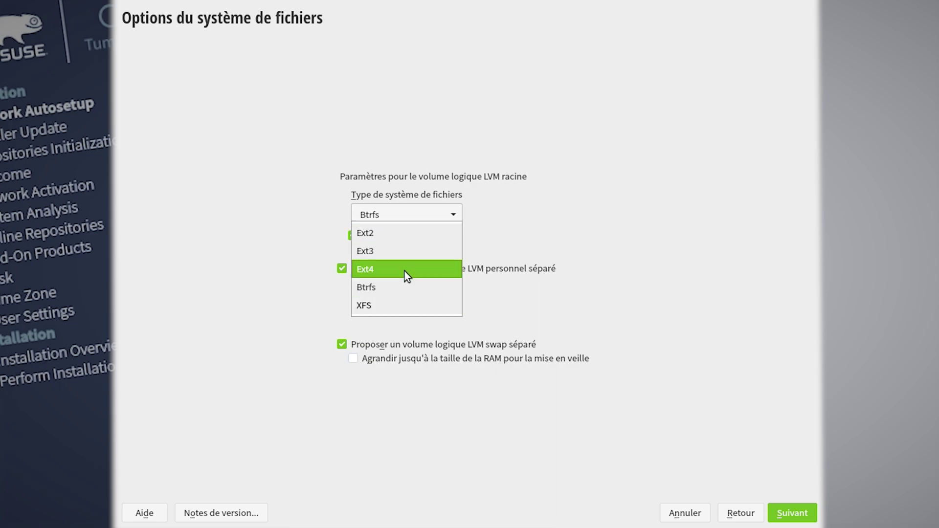
left_click(391, 272)
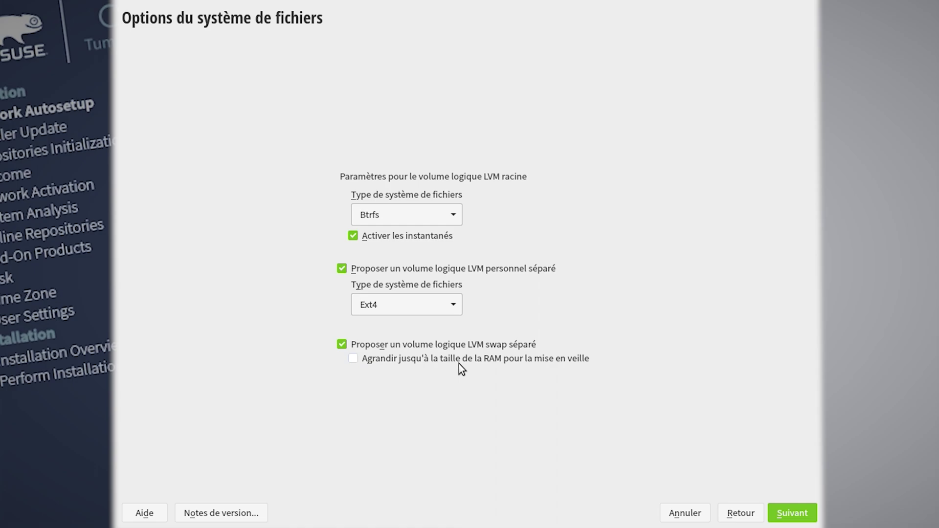
left_click(397, 359)
left_click(801, 513)
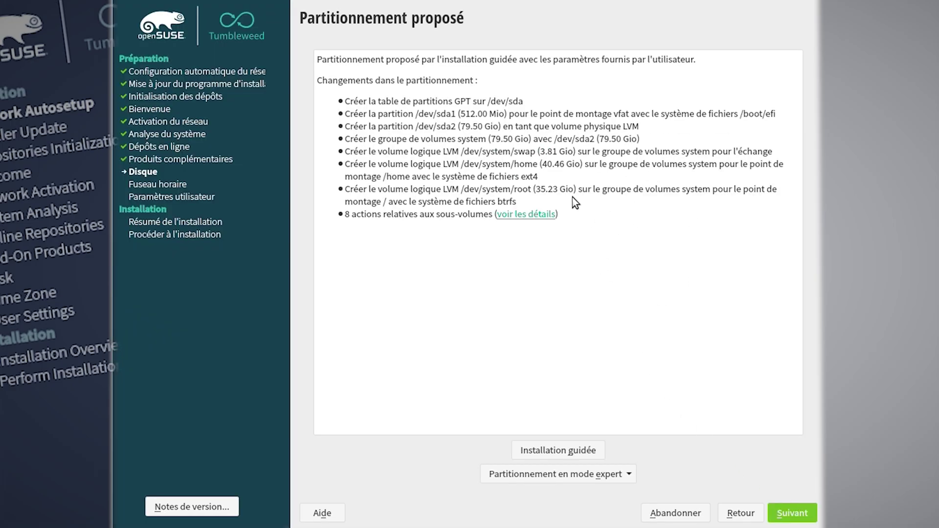
Accept the GPT layout with a 512 MiB EFI partition and 79.50 GiB LVM group
left_click(789, 517)
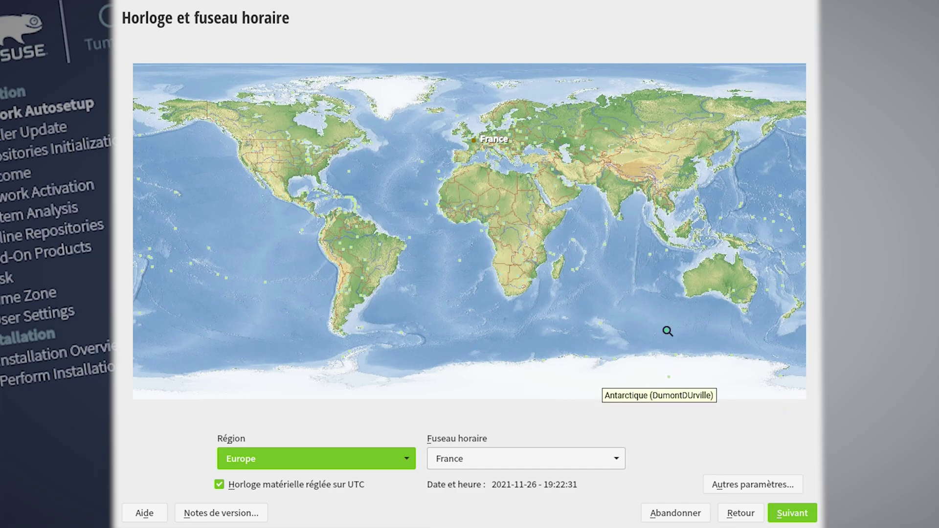
Check the NTP settings without changes and accept the Europe/France time zone
left_click(766, 489)
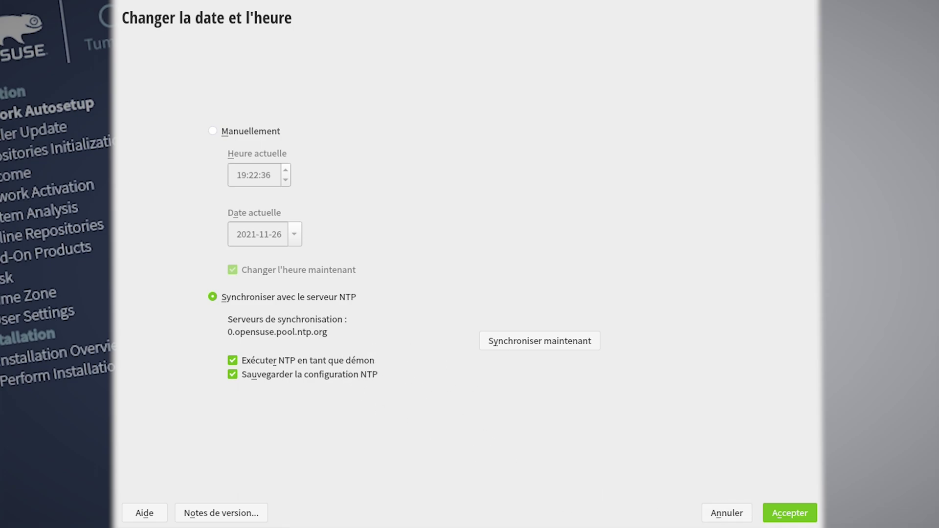
left_click(725, 512)
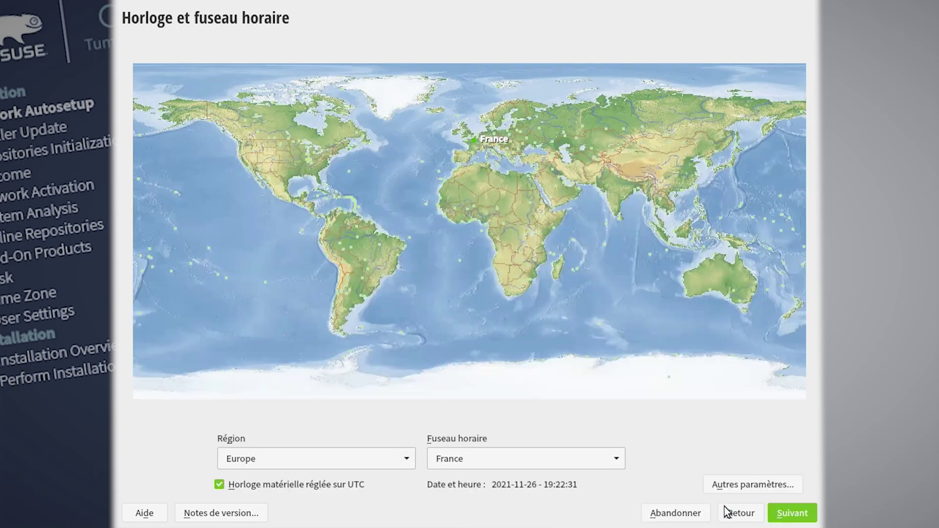
left_click(795, 514)
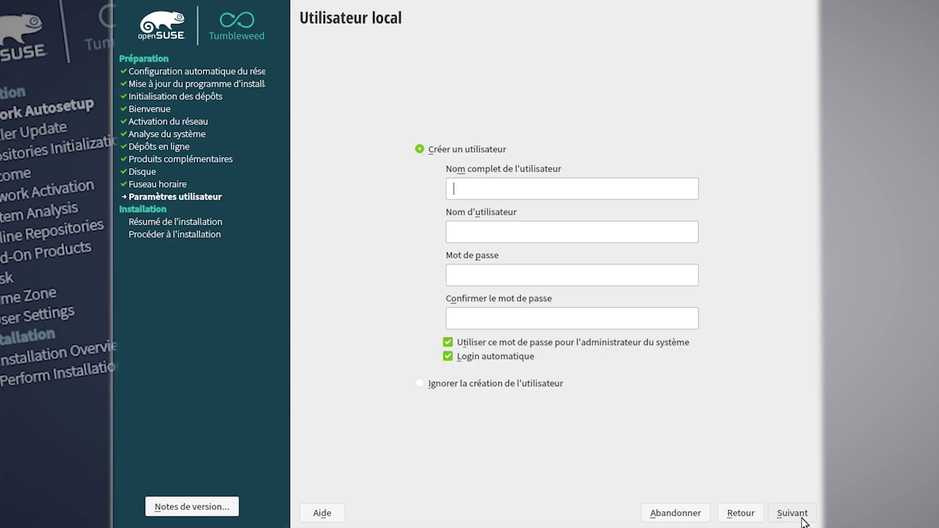
Enter the local username and type the user password twice
type("user")
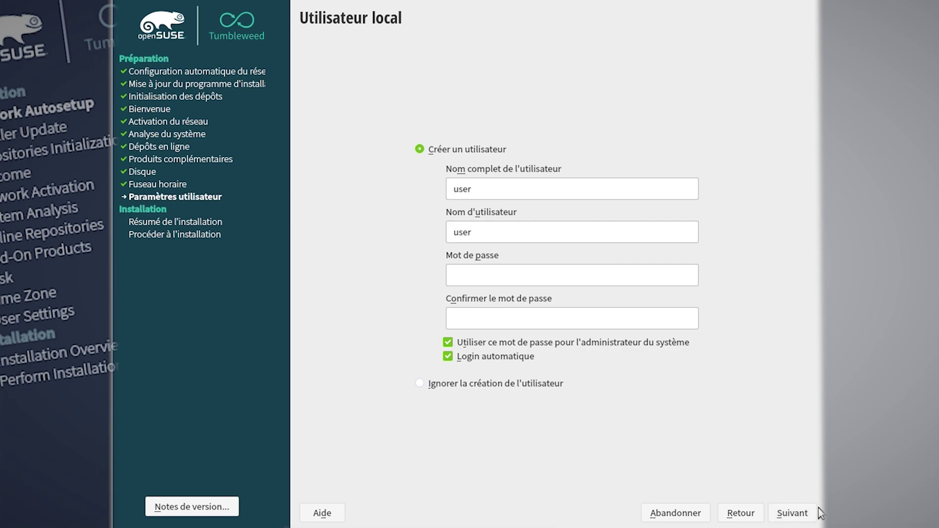
left_click(583, 282)
type("user")
left_click(615, 317)
type("user")
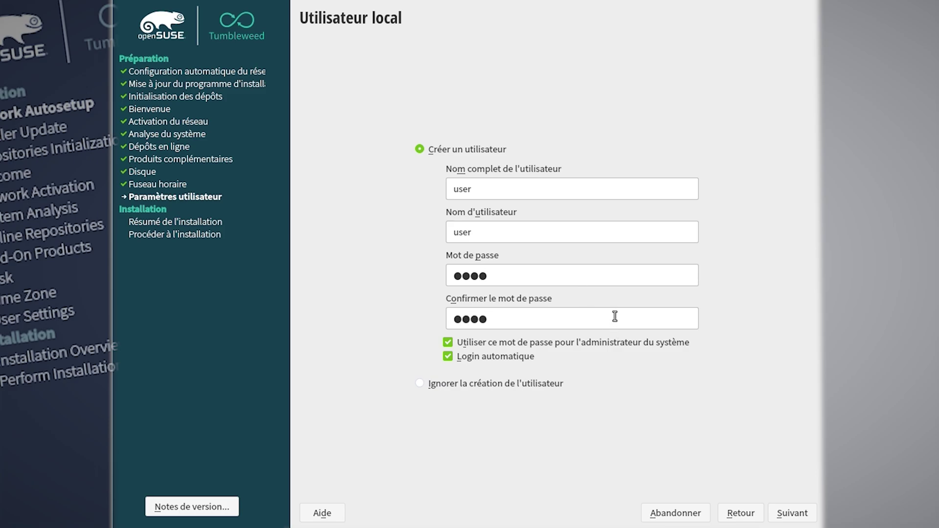
Keep password reuse for administrator and automatic login on, accepting the too-simple password warning
left_click(590, 344)
left_click(585, 344)
left_click(488, 359)
left_click(457, 361)
left_click(501, 385)
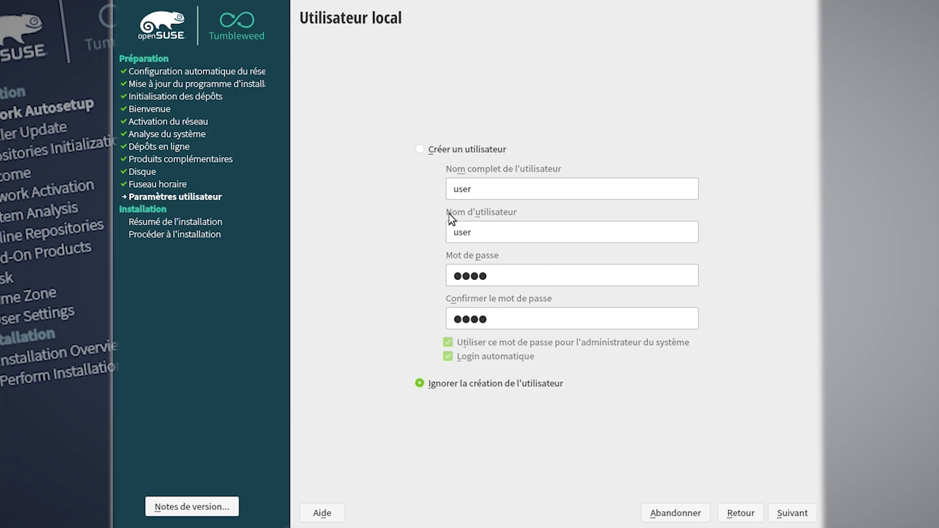
left_click(468, 152)
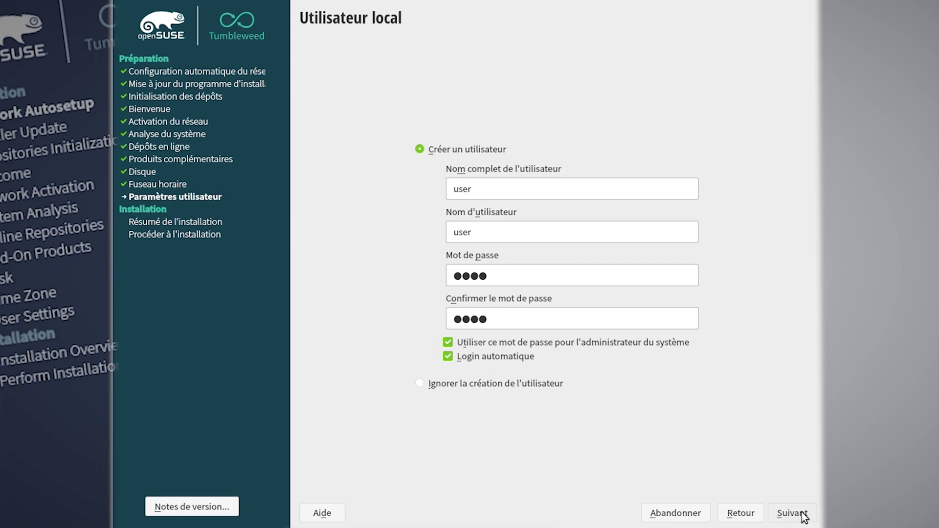
left_click(803, 515)
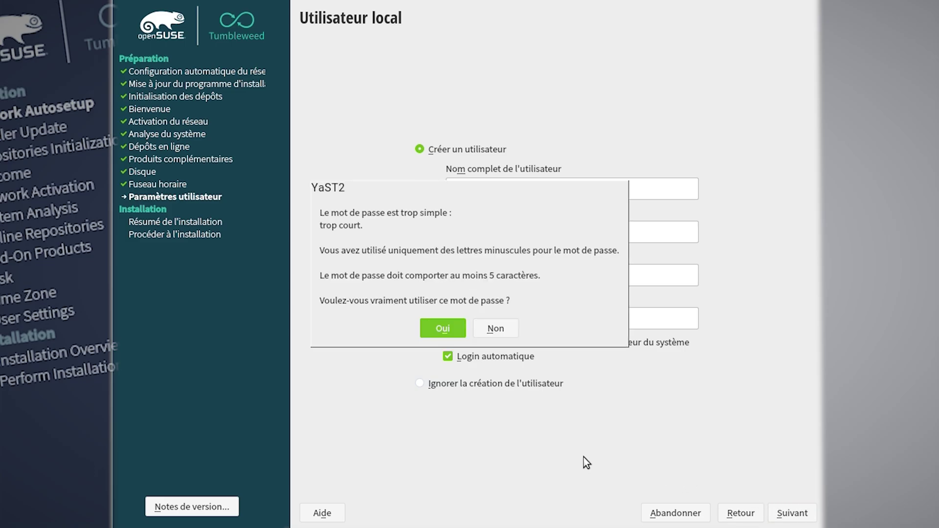
left_click(447, 329)
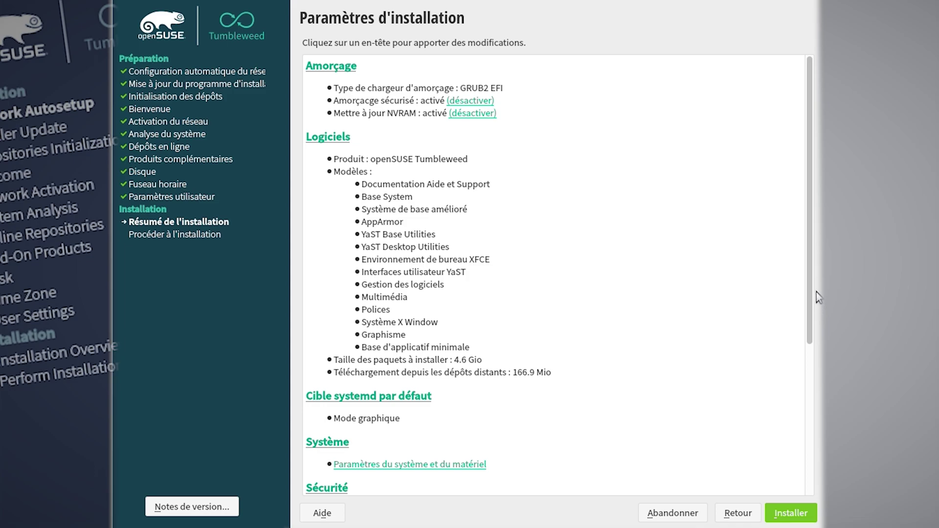
Review the installation settings summary and confirm the installation
left_click_drag(810, 289, 809, 457)
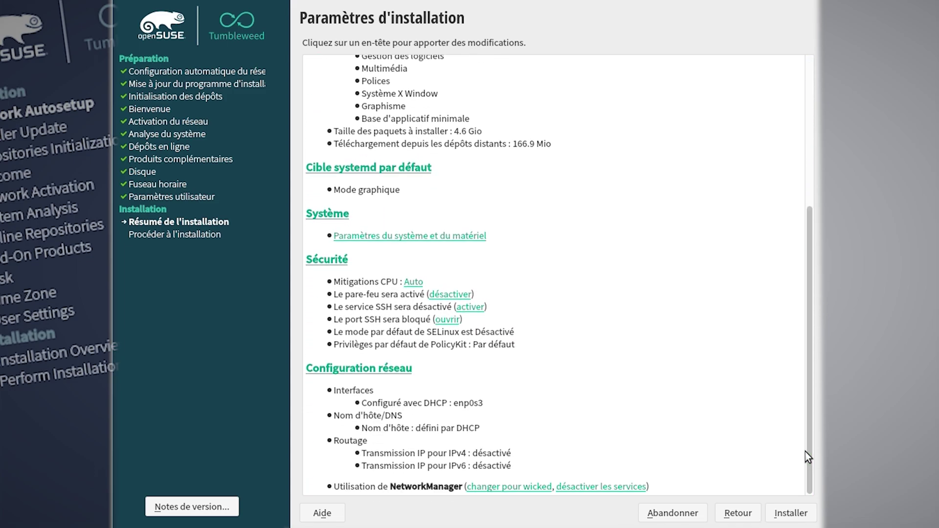
left_click(799, 517)
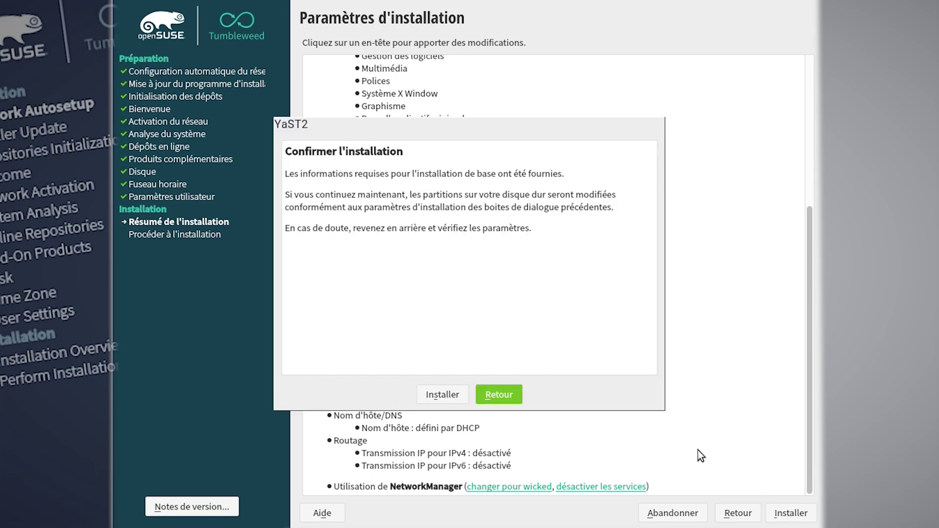
left_click(449, 394)
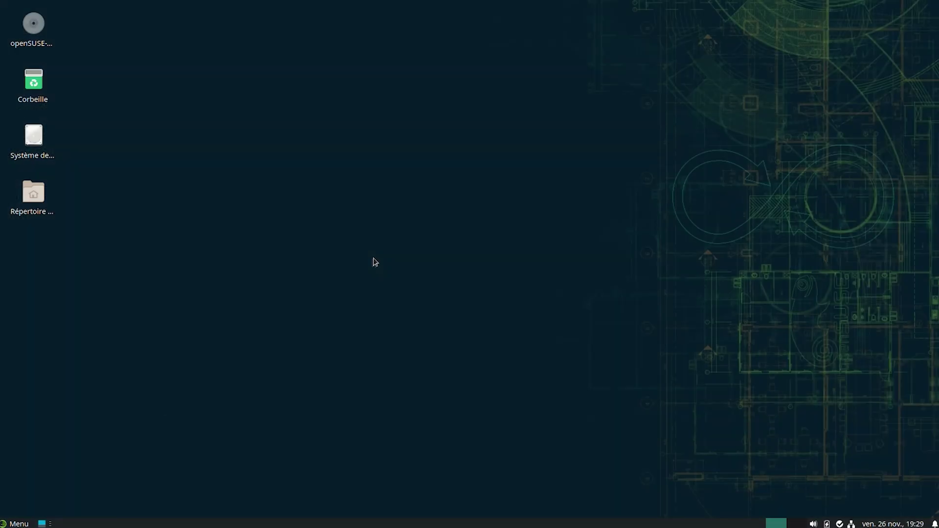
left_click(5, 524)
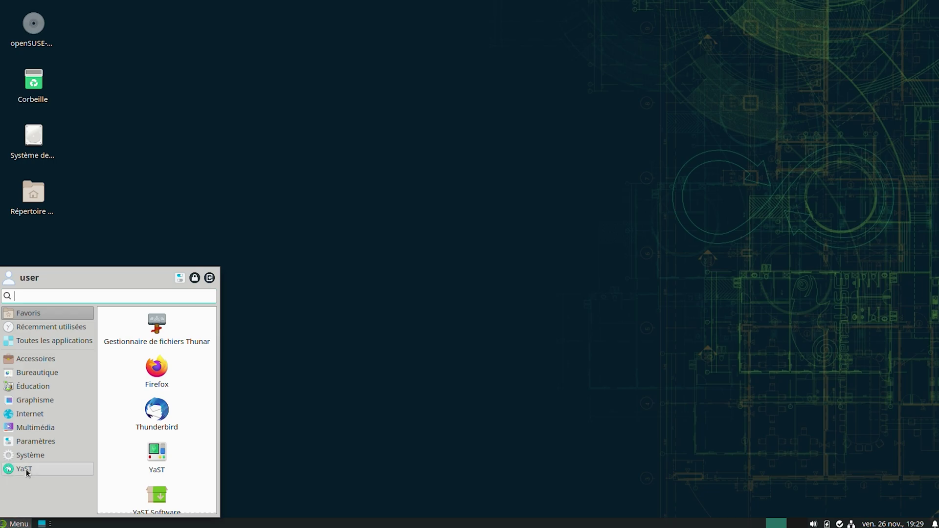
left_click(25, 469)
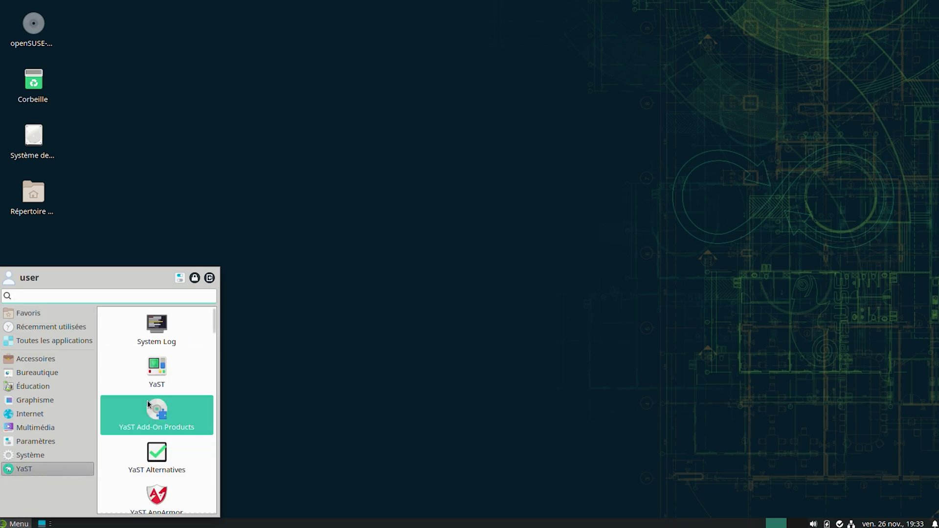
left_click(151, 385)
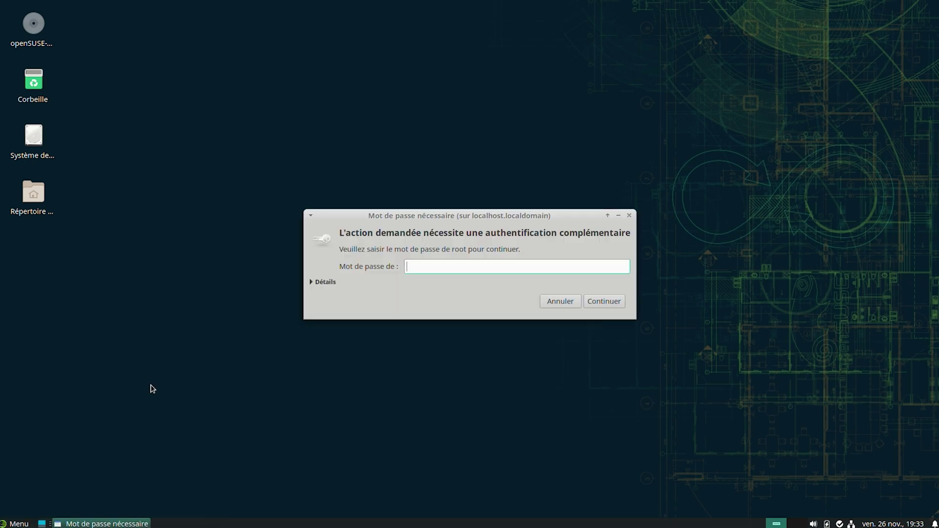
type("••••")
key("Return")
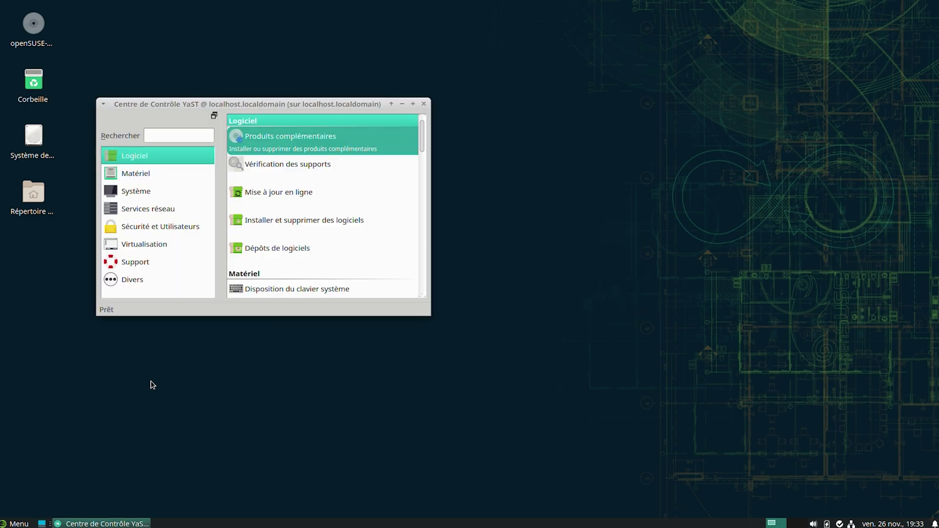
left_click(288, 192)
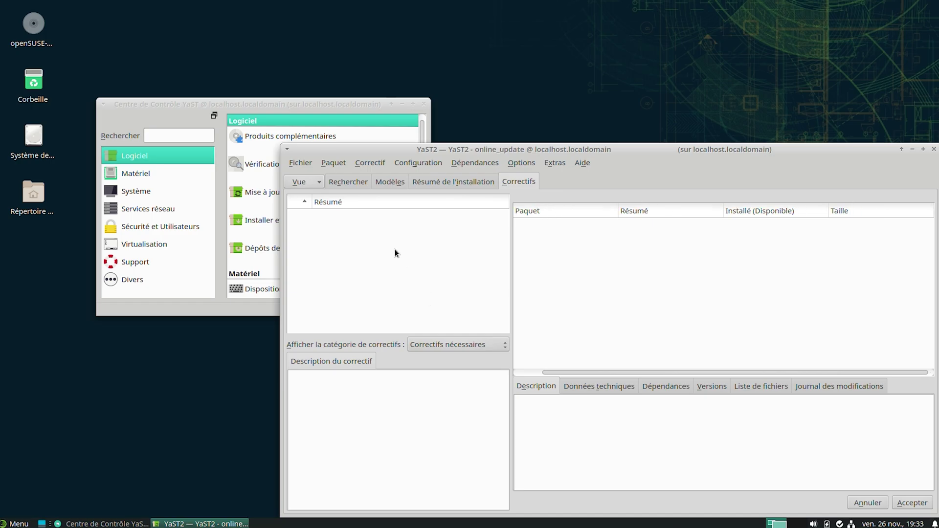
left_click(934, 149)
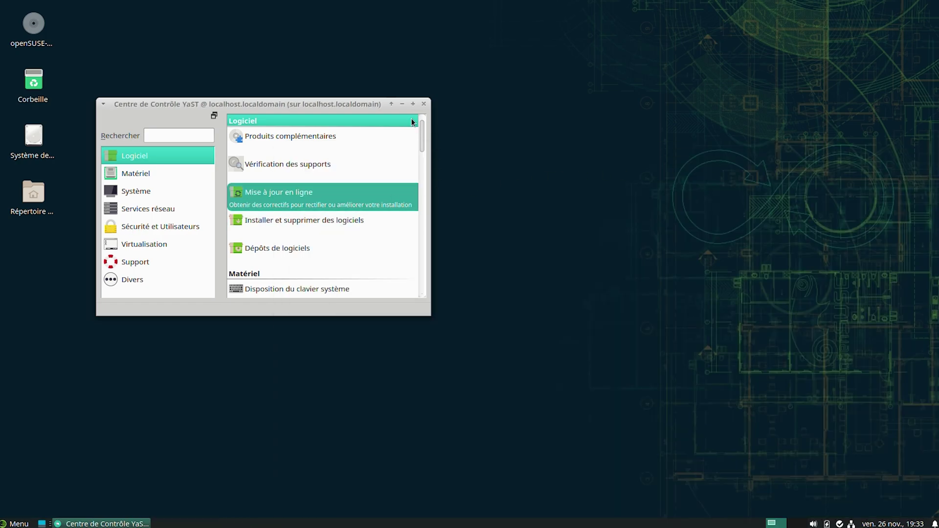
scroll(310, 262, "down", 1)
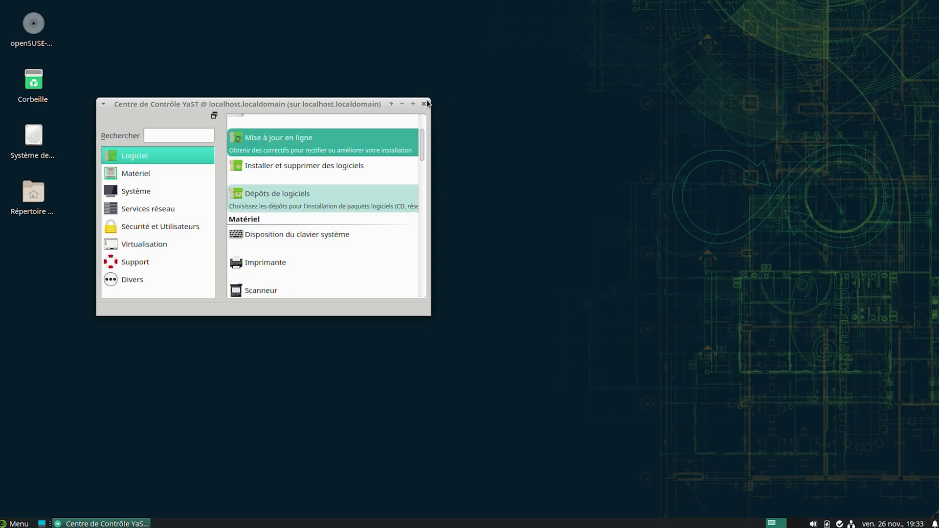
left_click(423, 104)
Find Terminal Xfce by searching 'ter' and add it to the desktop
left_click(5, 523)
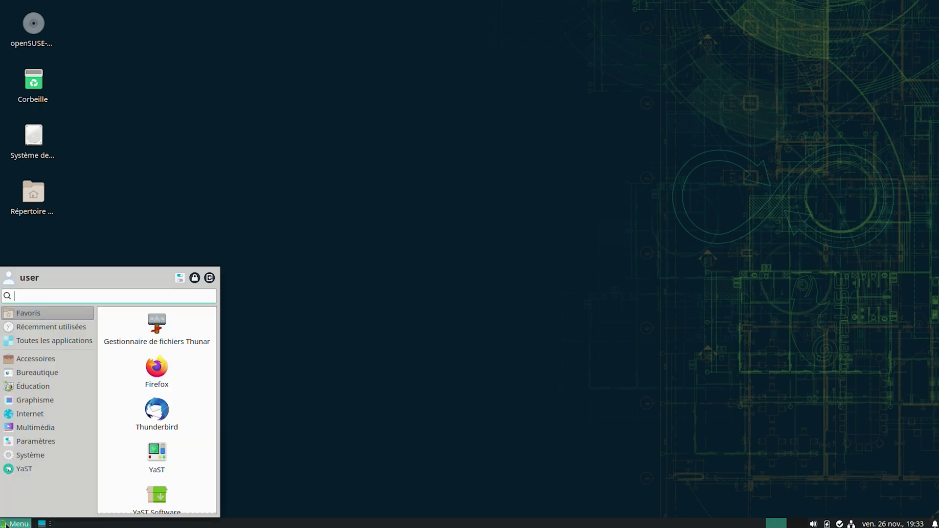
type("ter")
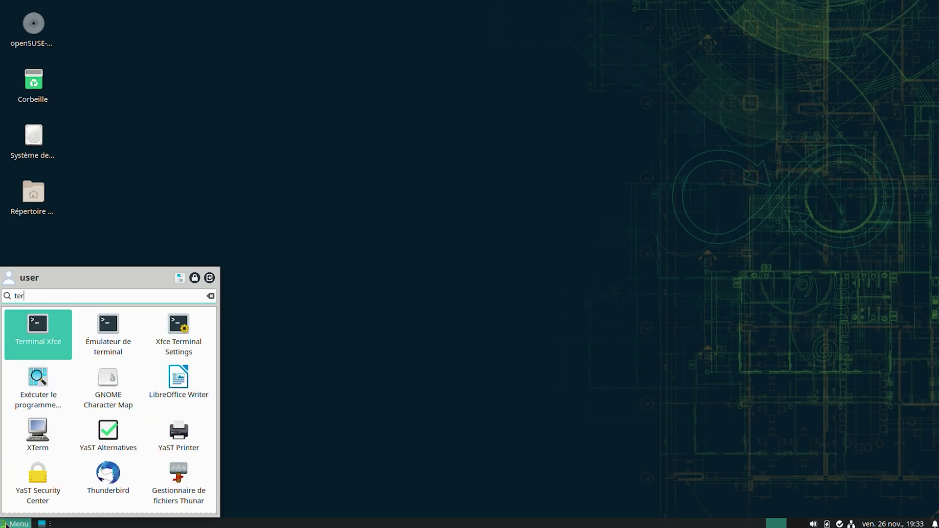
right_click(36, 341)
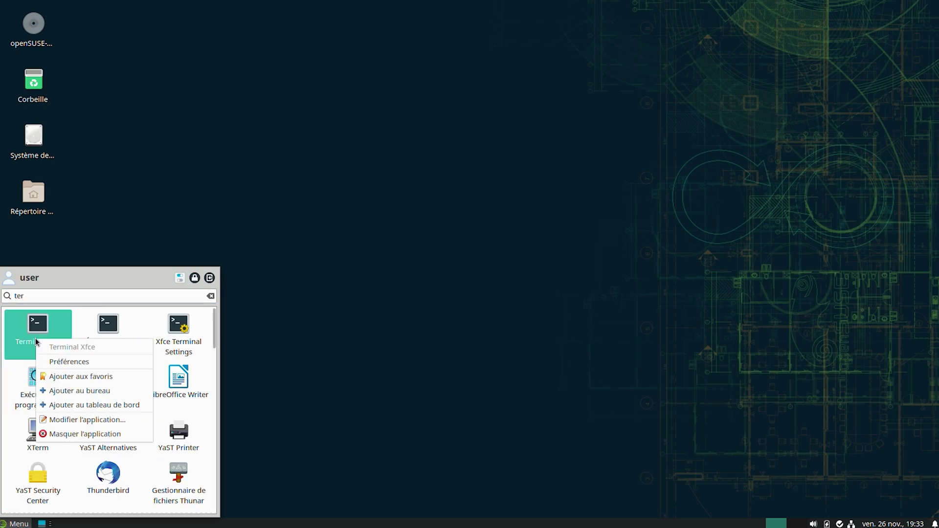
left_click(79, 391)
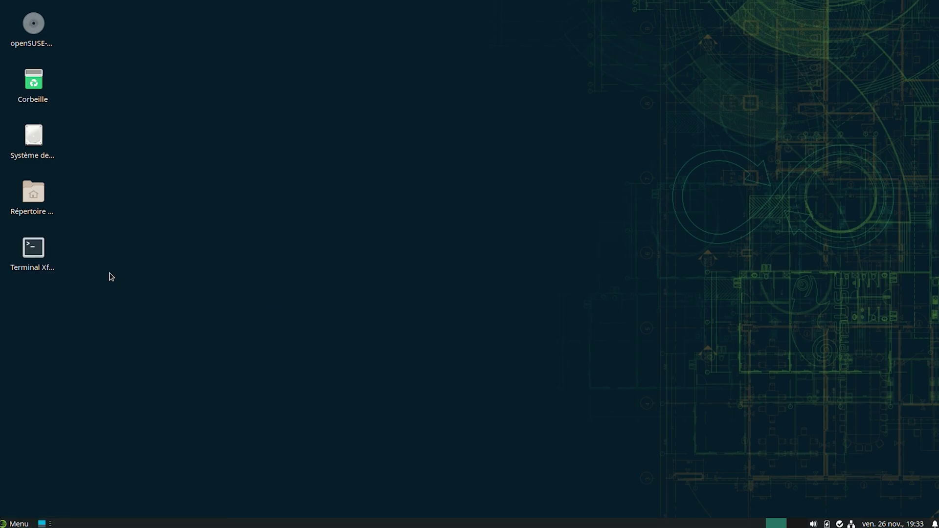
Launch the terminal, run 'sudo yast online_update' with the root password, and quit with F9
double_click(44, 261)
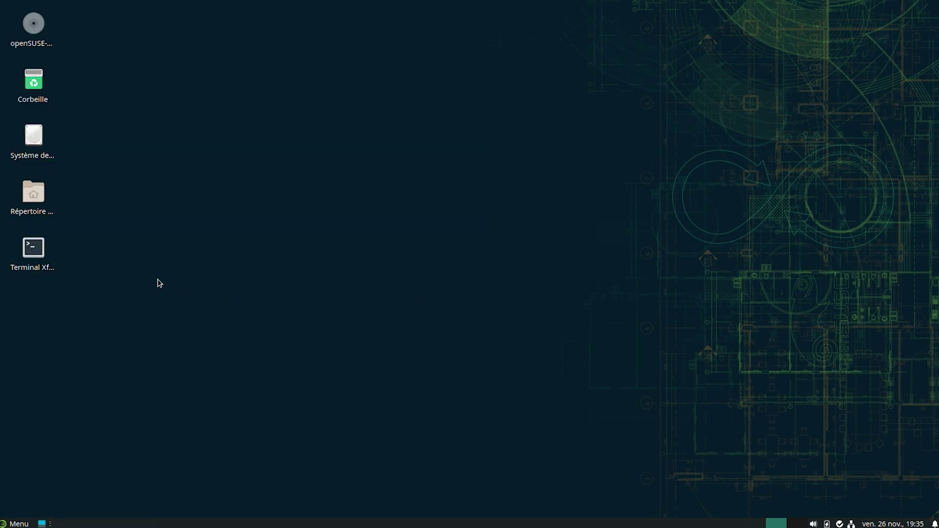
double_click(34, 248)
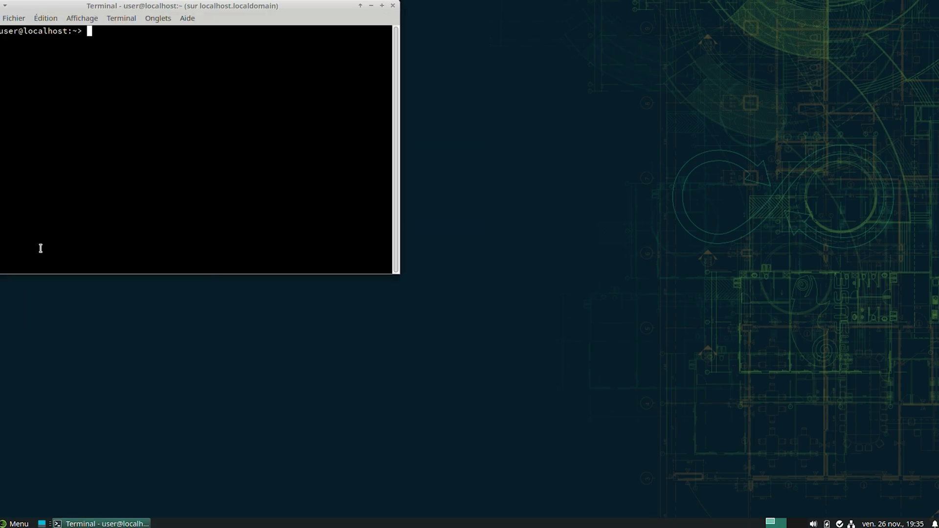
left_click_drag(229, 7, 497, 180)
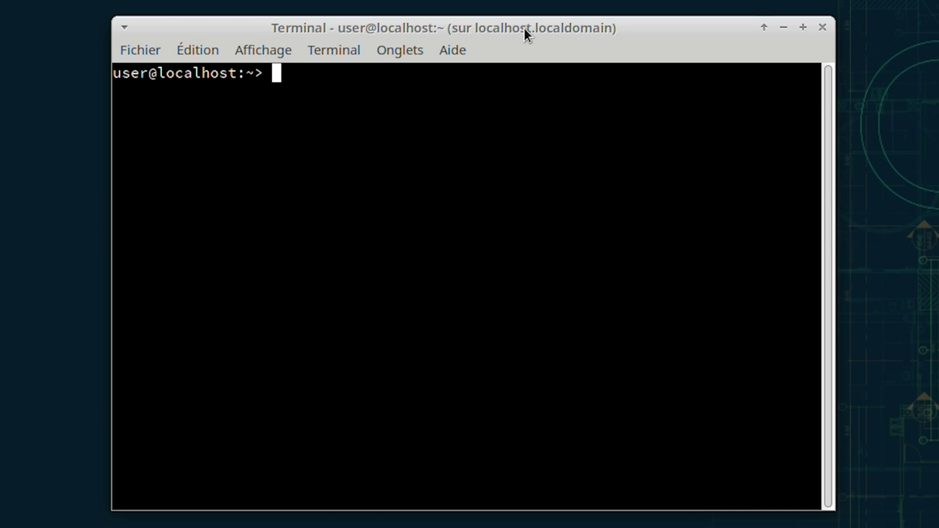
type("sudo ")
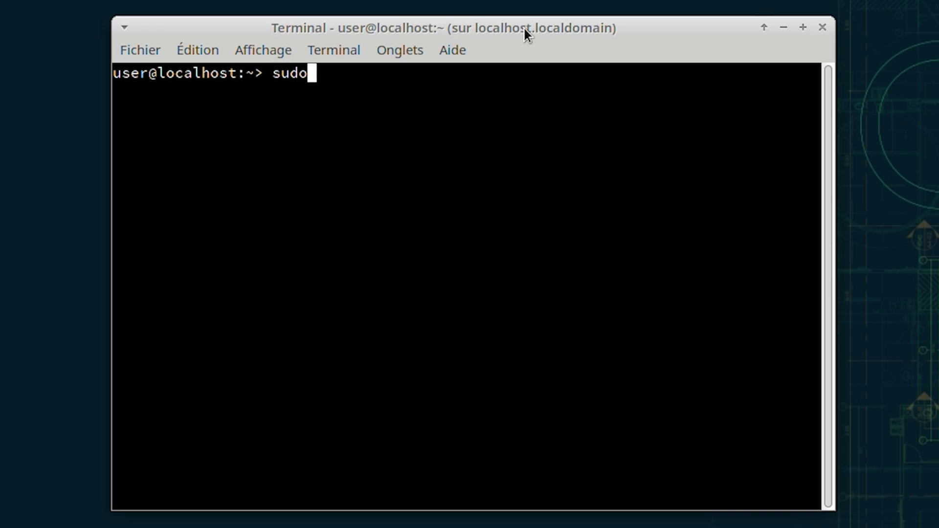
type("yast online_update")
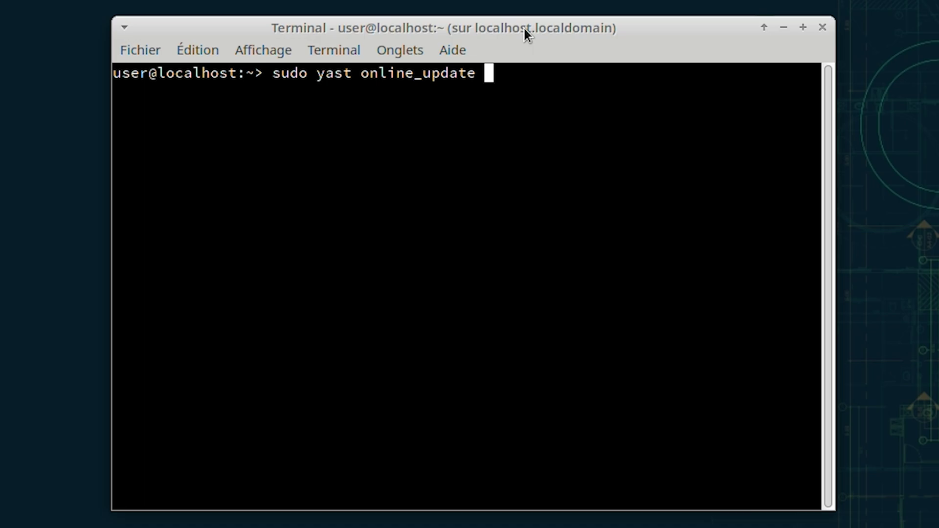
key("Return")
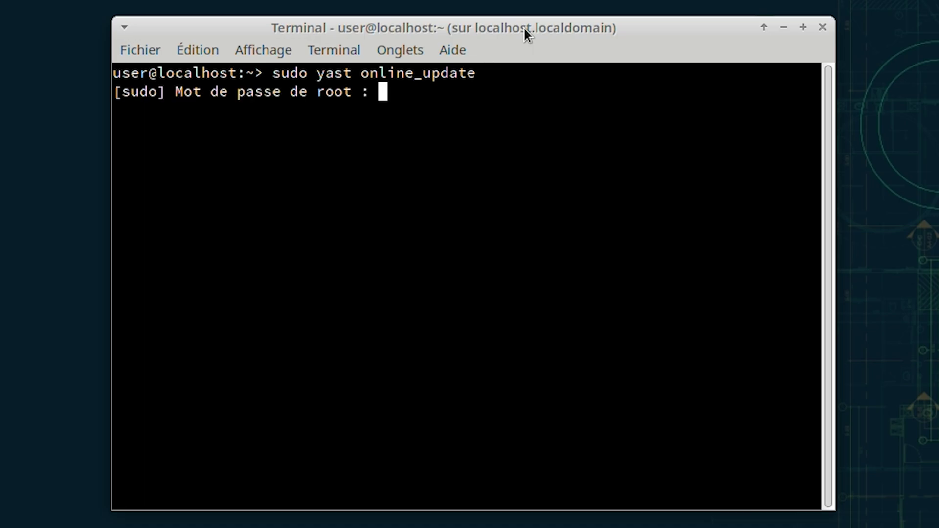
key("Return")
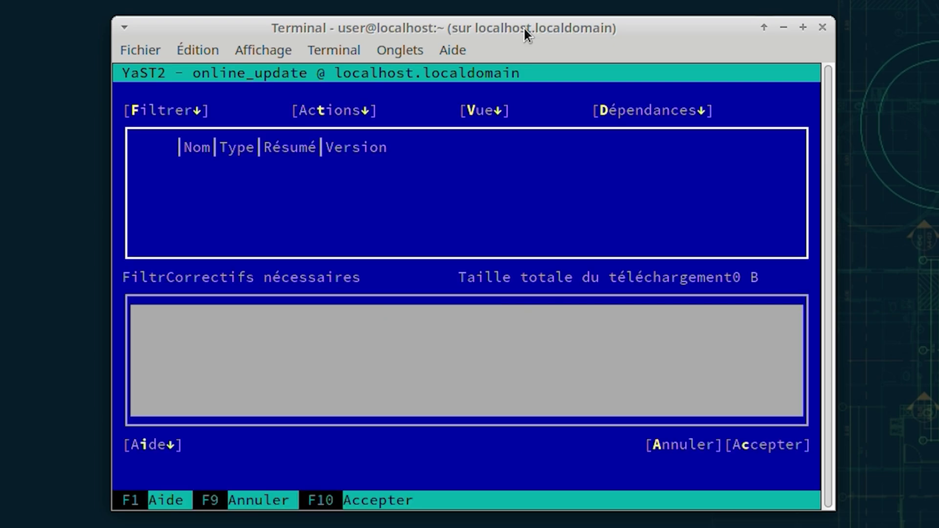
key("F9")
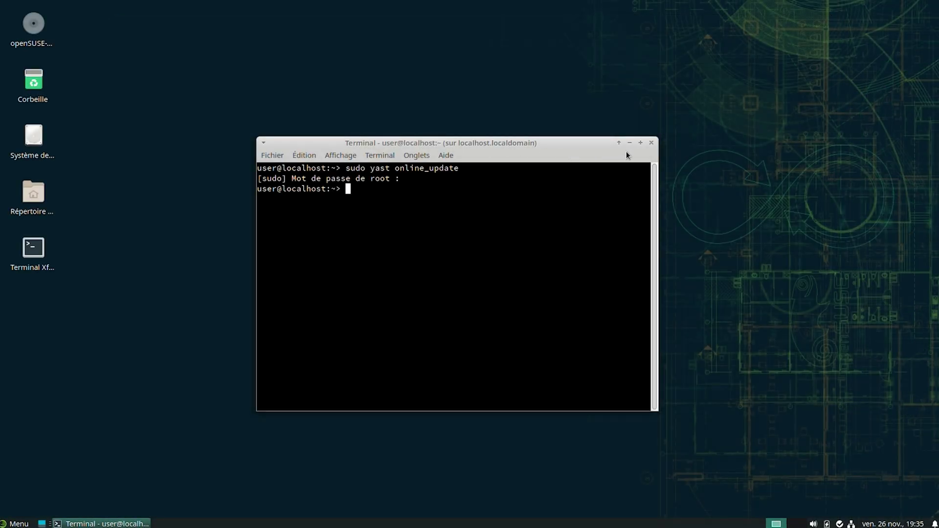
Close the terminal window and log out from the Whisker Menu
left_click(651, 143)
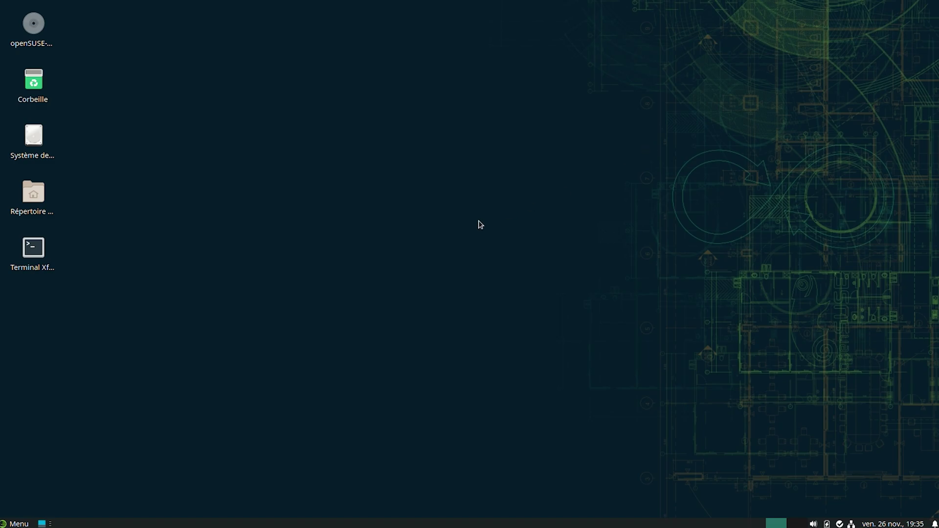
left_click(17, 523)
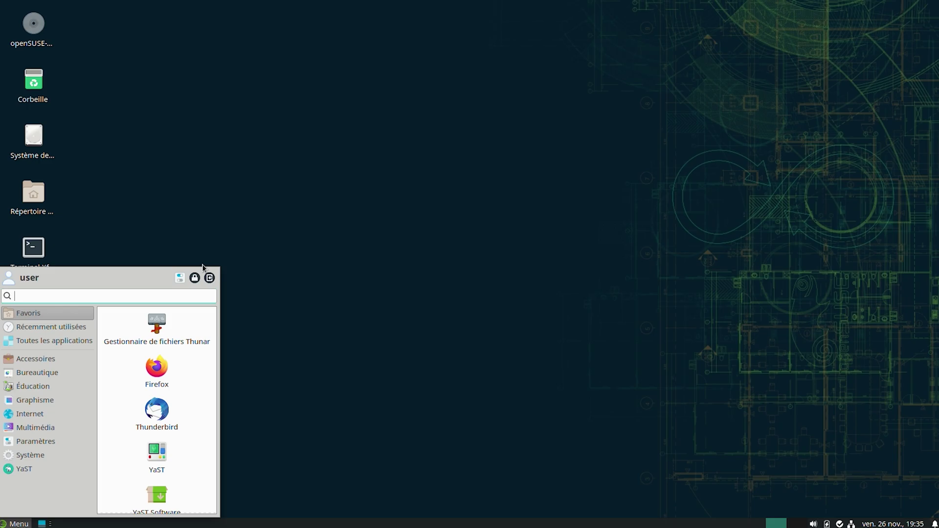
left_click(210, 278)
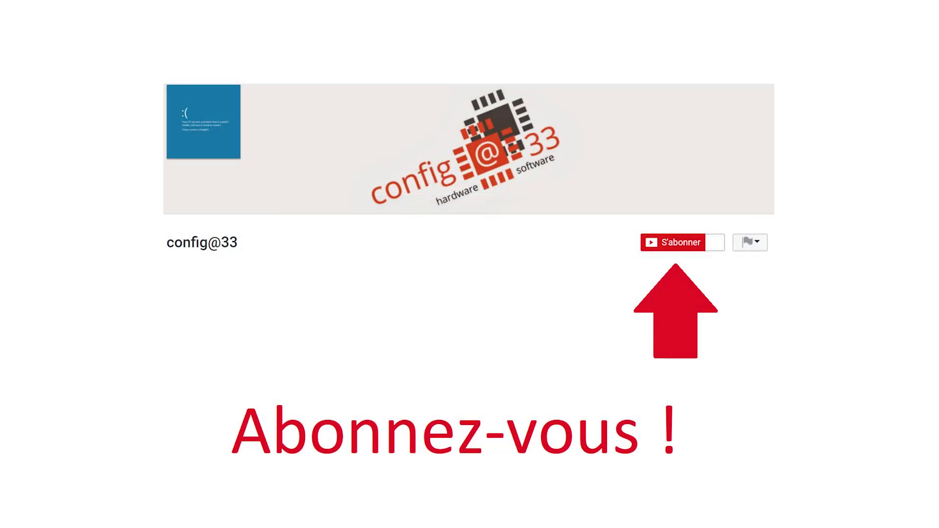